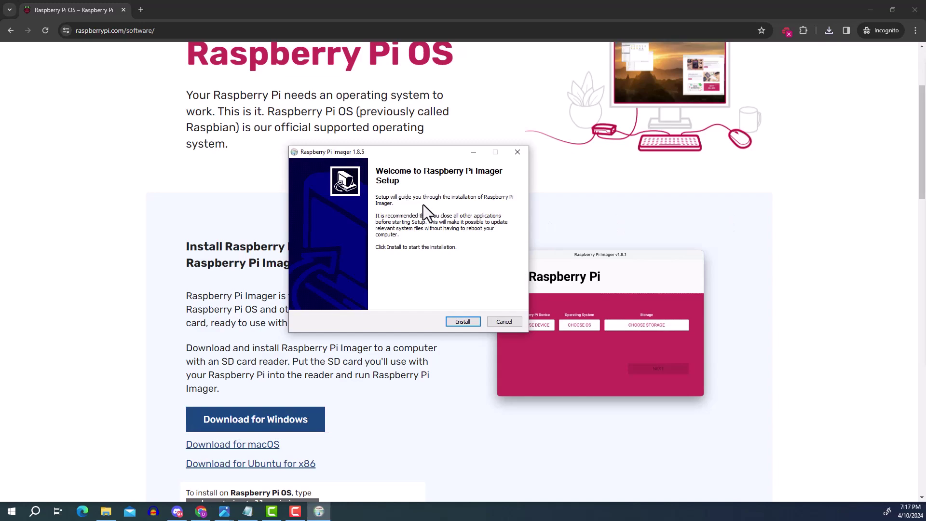
Step: Install Raspberry Pi Imager 1.8.5 and launch it to its start screen
left_click(459, 322)
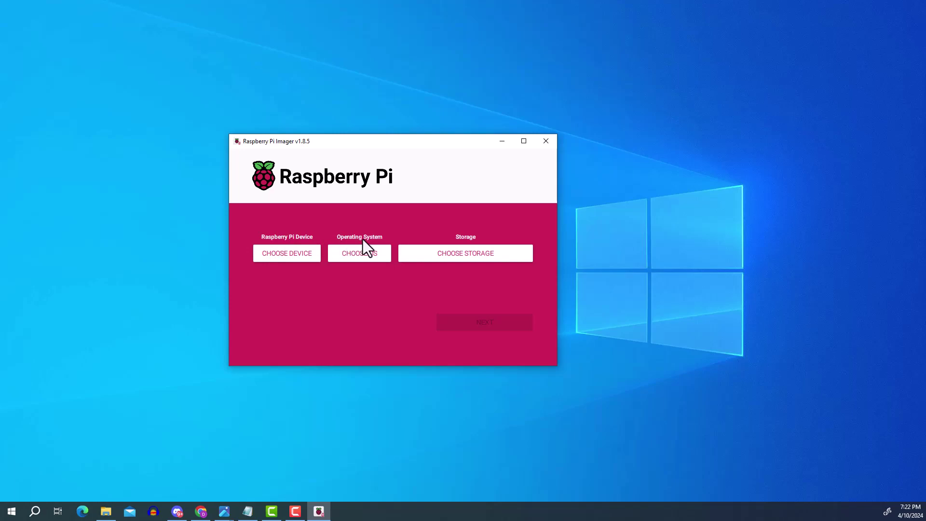
Step: Pick Raspberry Pi 5, list the Ubuntu images, then bring the Educator guide forward in Chrome
left_click(286, 253)
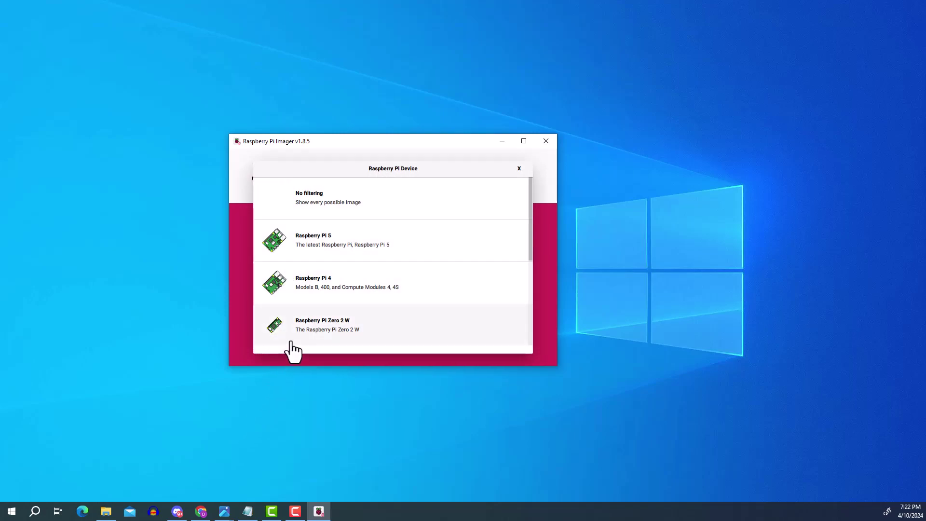
left_click(292, 245)
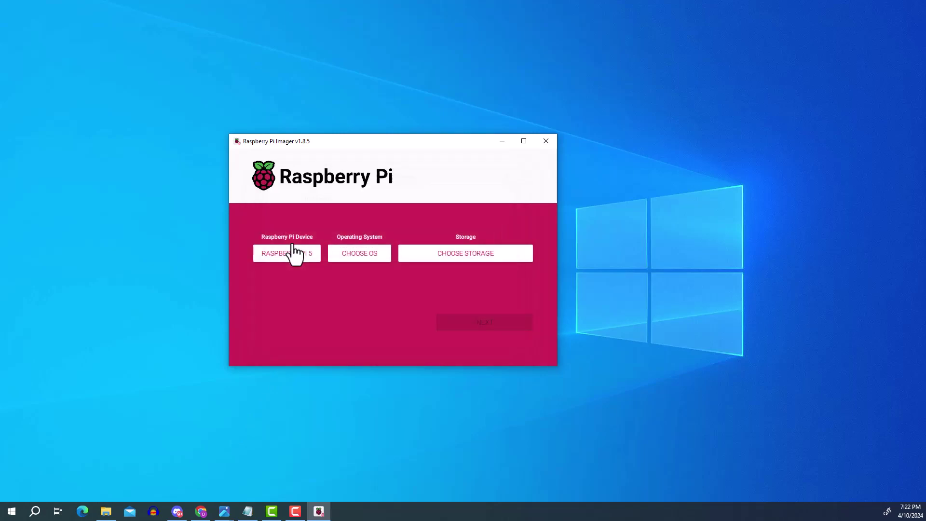
left_click(352, 253)
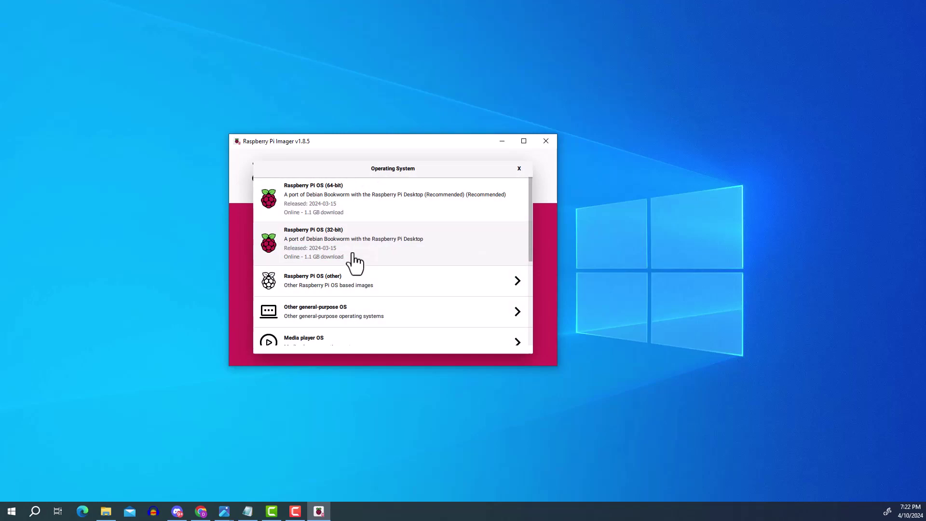
scroll(350, 264, "down", 1)
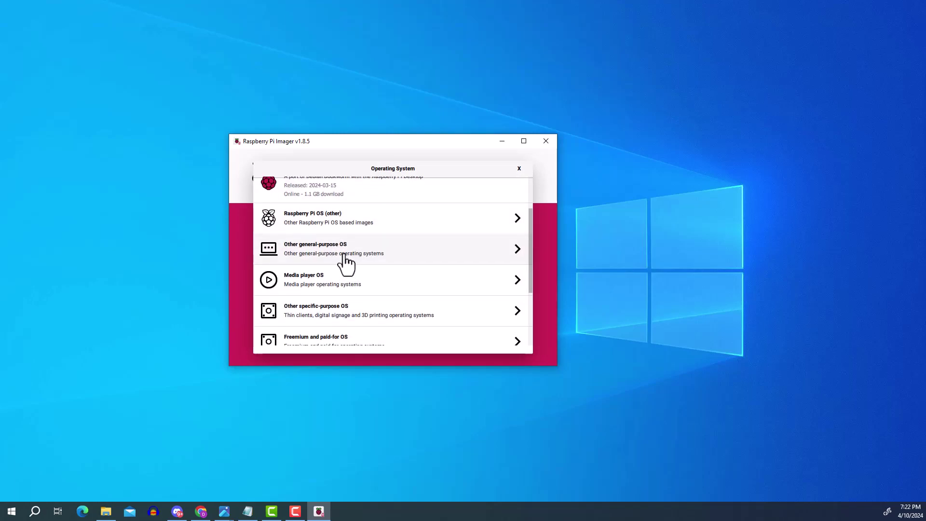
left_click(343, 259)
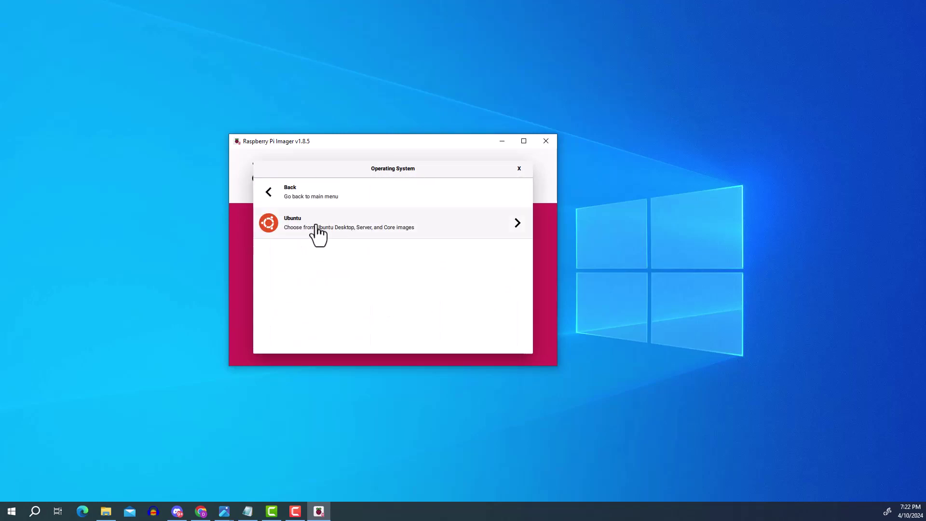
left_click(307, 228)
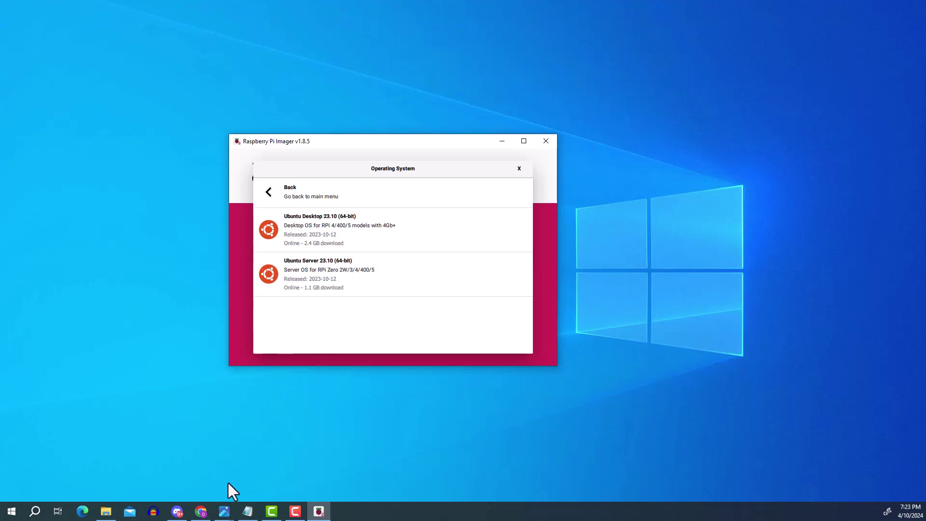
left_click(200, 511)
scroll(352, 313, "up", 3)
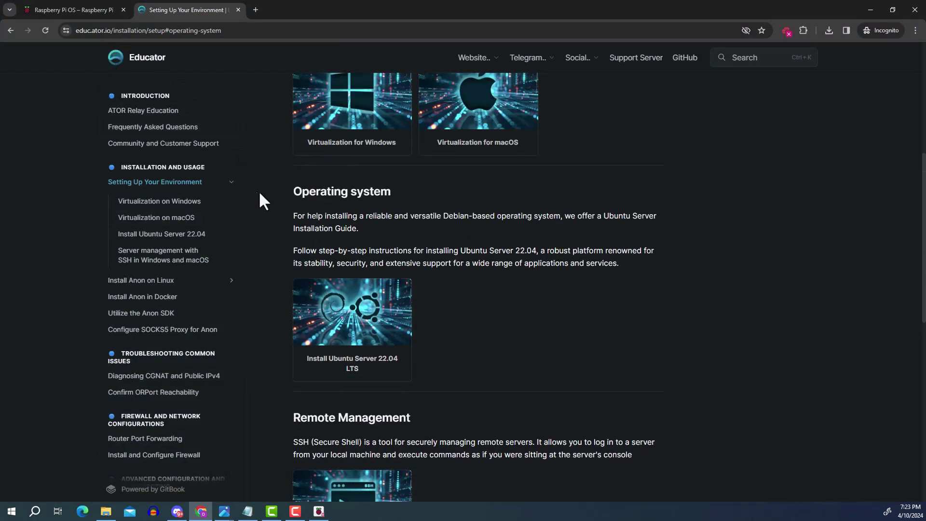
scroll(331, 173, "up", 5)
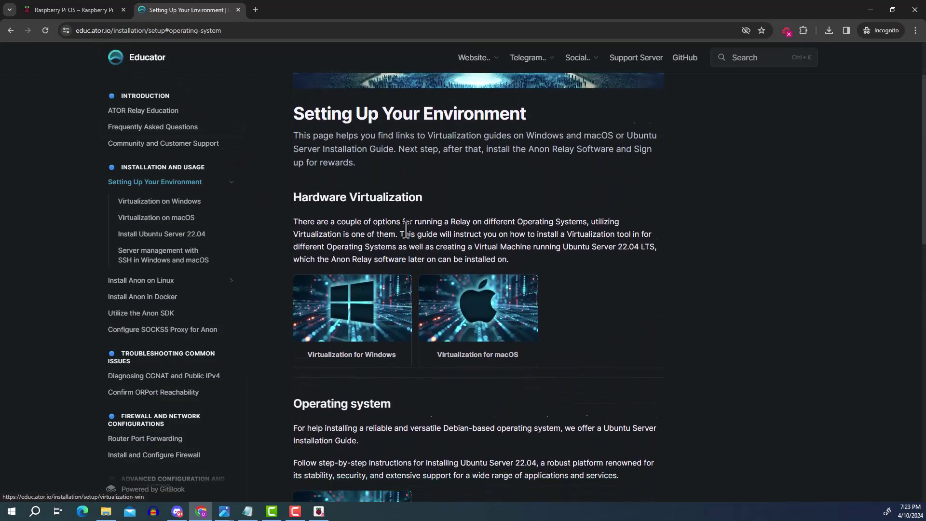
scroll(406, 230, "down", 3)
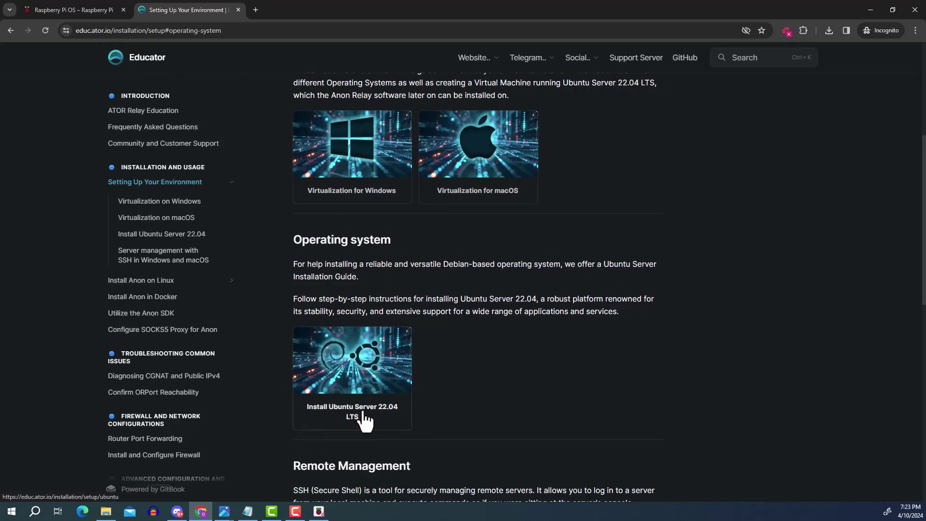
left_click(873, 4)
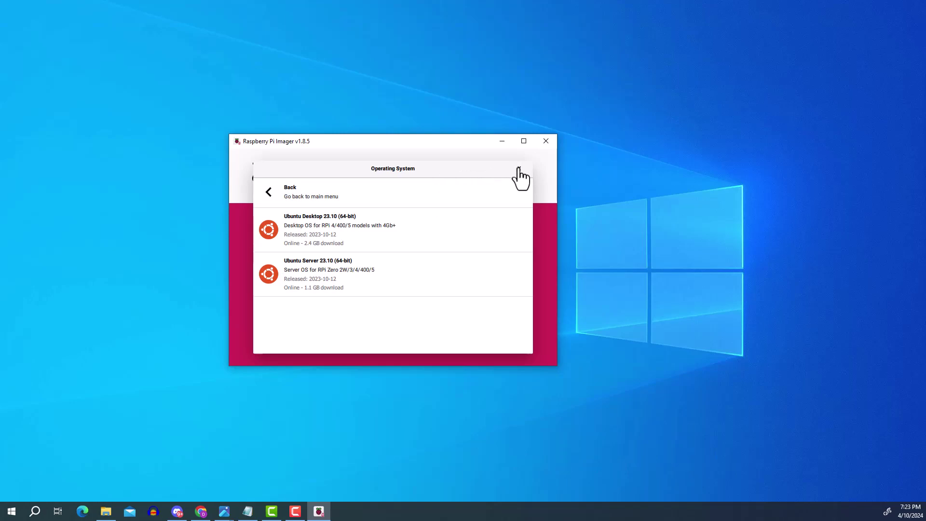
Step: Close the OS list and switch the device from Raspberry Pi 5 to Raspberry Pi 4
left_click(518, 168)
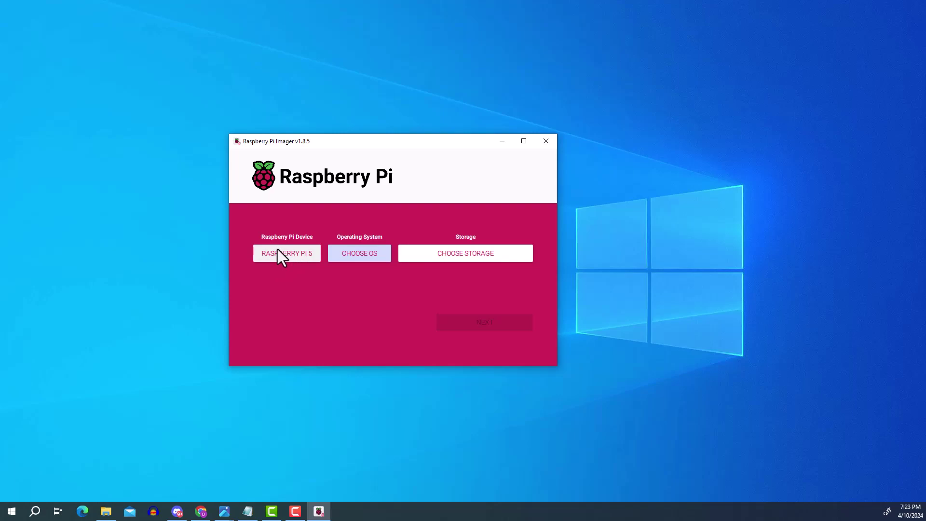
left_click(283, 251)
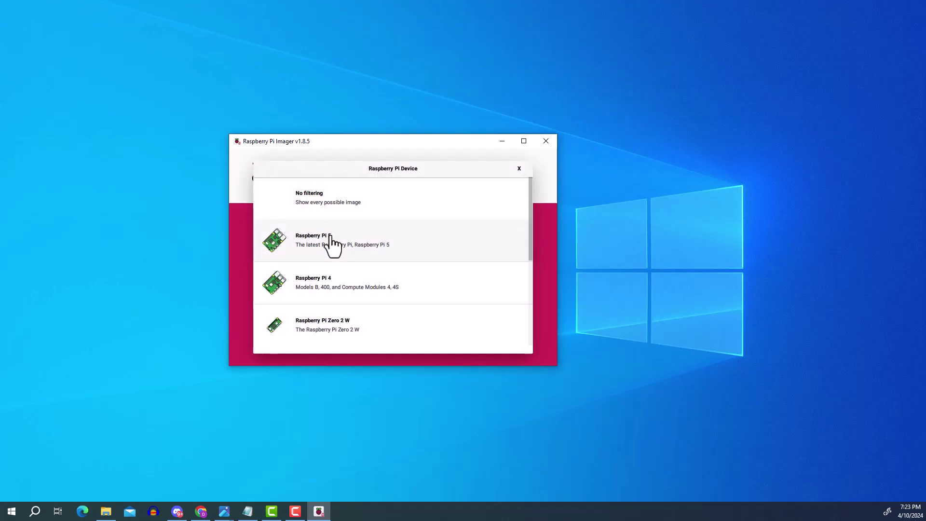
left_click(311, 292)
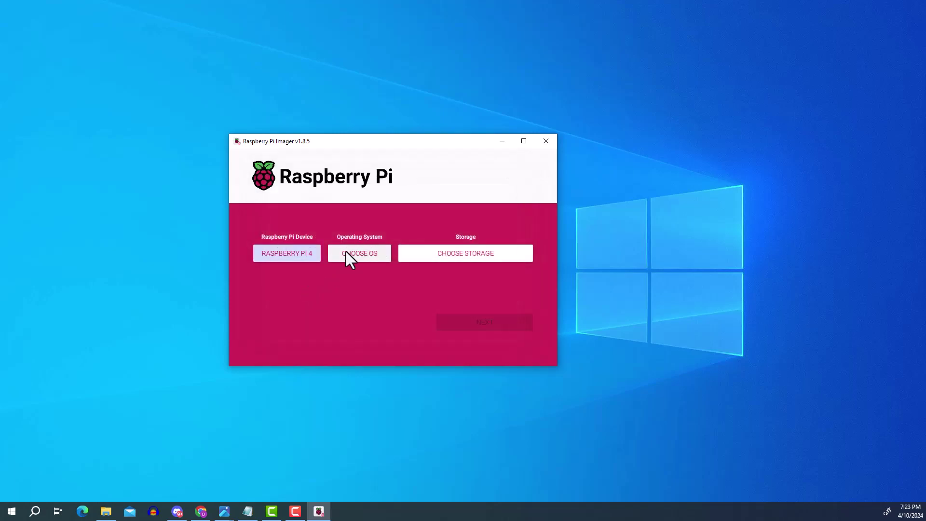
Step: Choose Ubuntu Server 22.04.4 LTS (64-bit) under Other general-purpose OS > Ubuntu
left_click(338, 256)
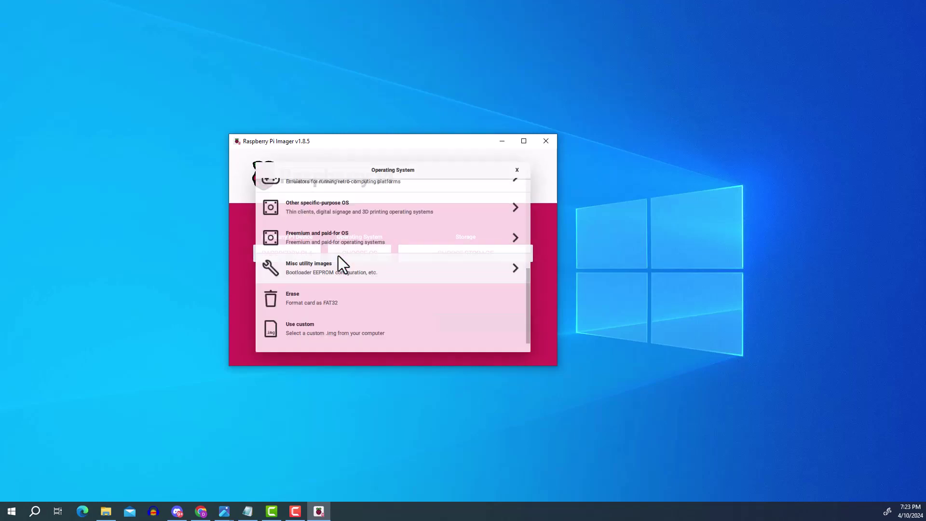
scroll(354, 254, "up", 5)
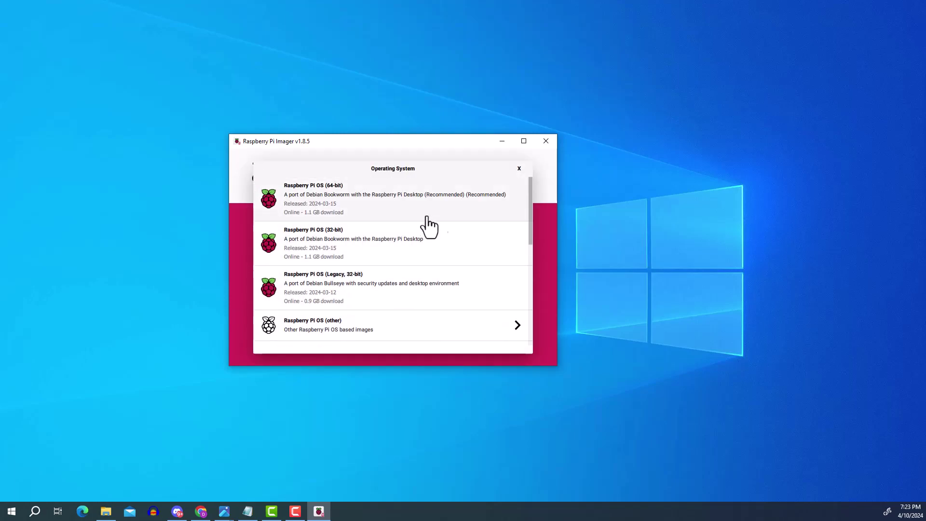
left_click_drag(529, 207, 528, 247)
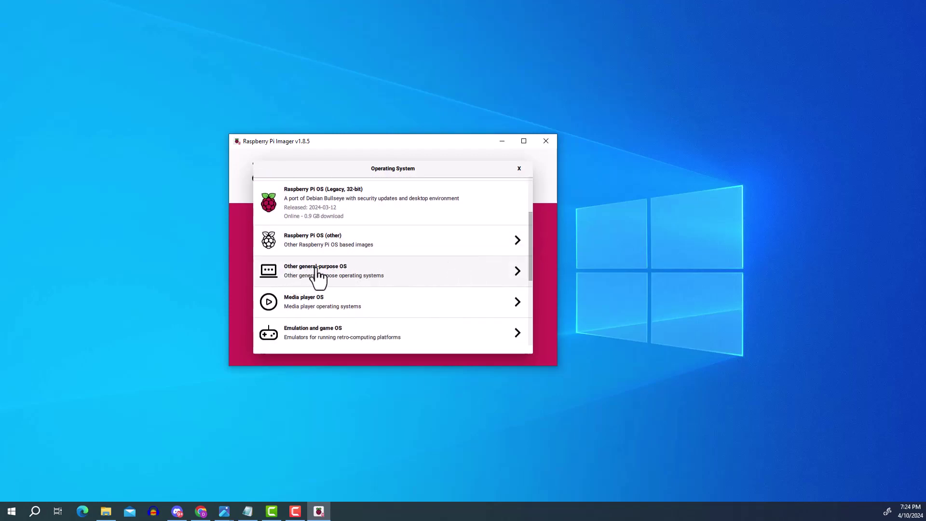
left_click(351, 270)
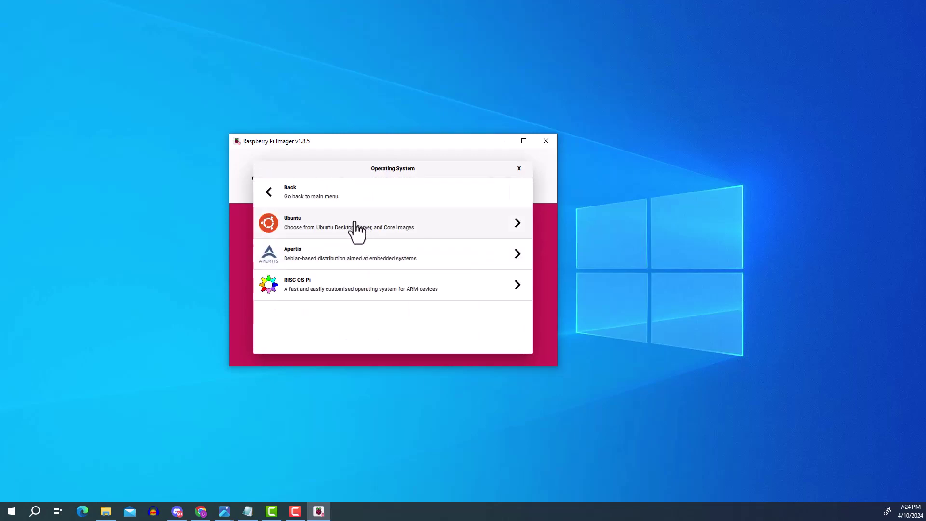
left_click(293, 232)
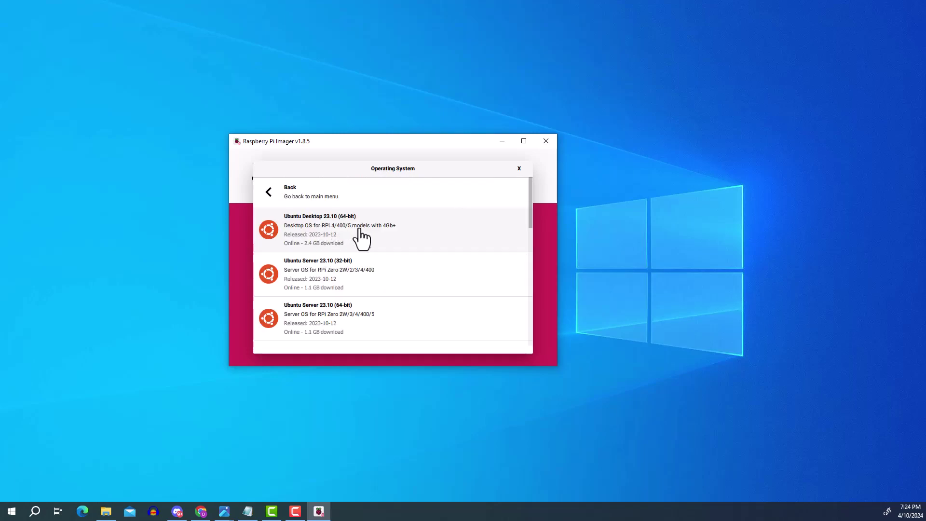
left_click_drag(528, 209, 525, 255)
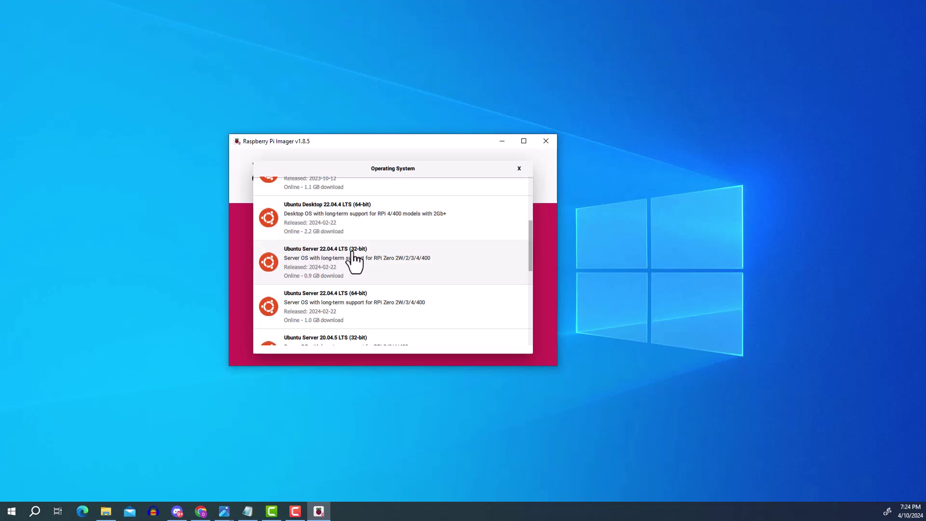
scroll(371, 263, "down", 2)
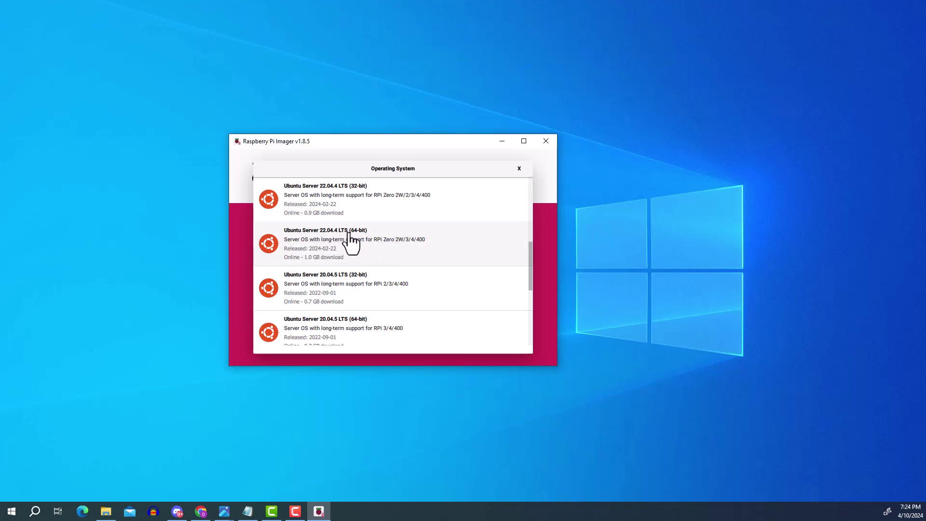
left_click(424, 245)
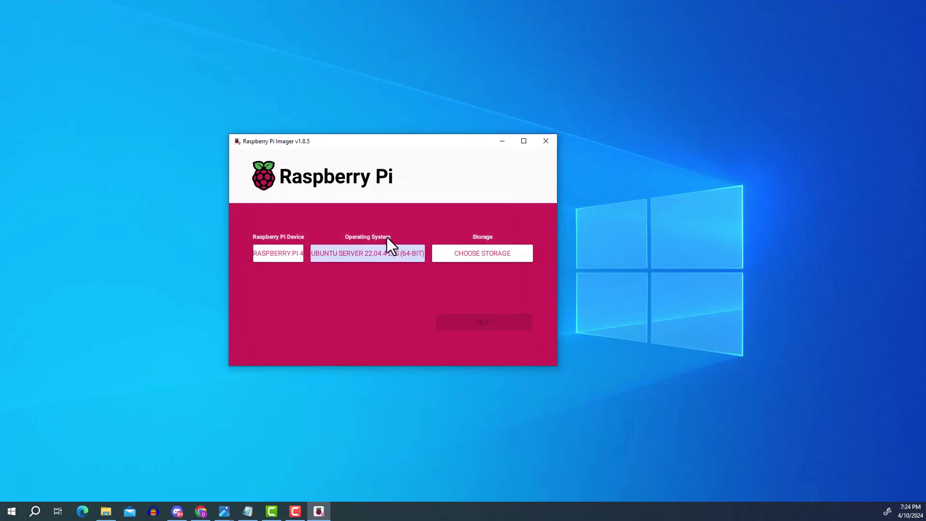
Step: Select the 127.9 GB Generic MassStorageClass USB Device as the storage target
left_click(453, 252)
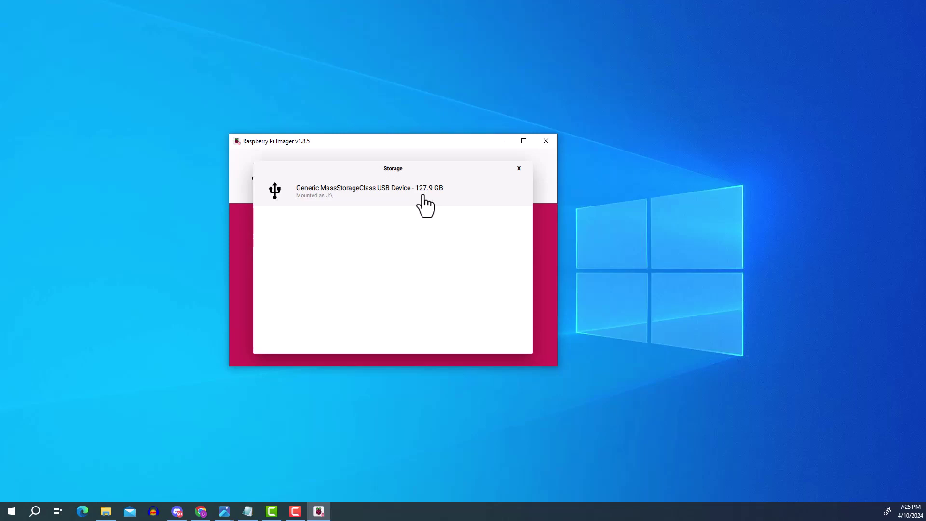
left_click(373, 198)
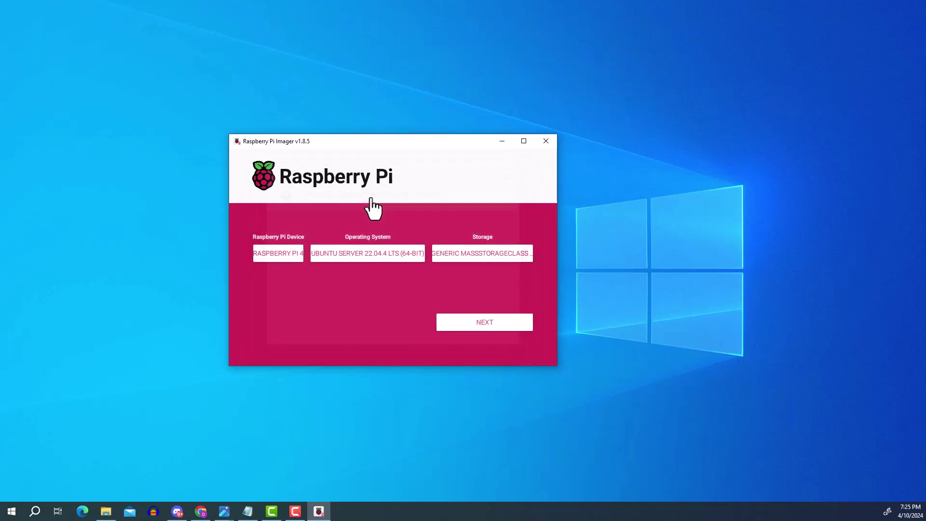
Step: Proceed past the device, OS and storage choices and choose to edit OS customisation settings
left_click(458, 322)
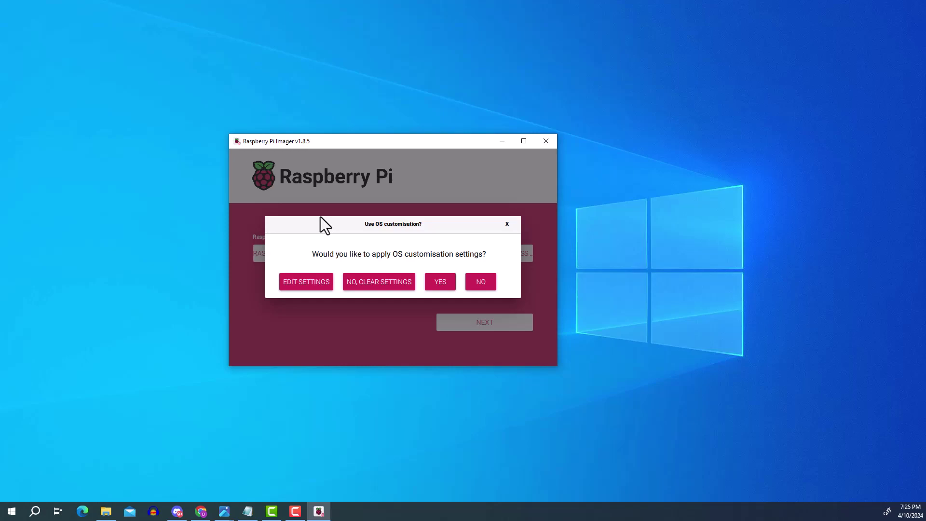
left_click(299, 283)
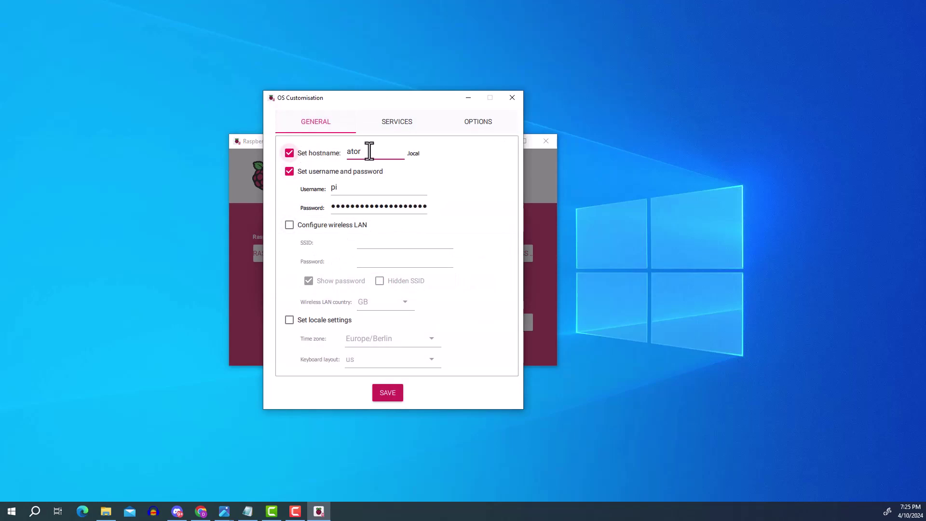
Step: Keep Set hostname enabled with the hostname 'ator'
key("BackSpace")
left_click(289, 154)
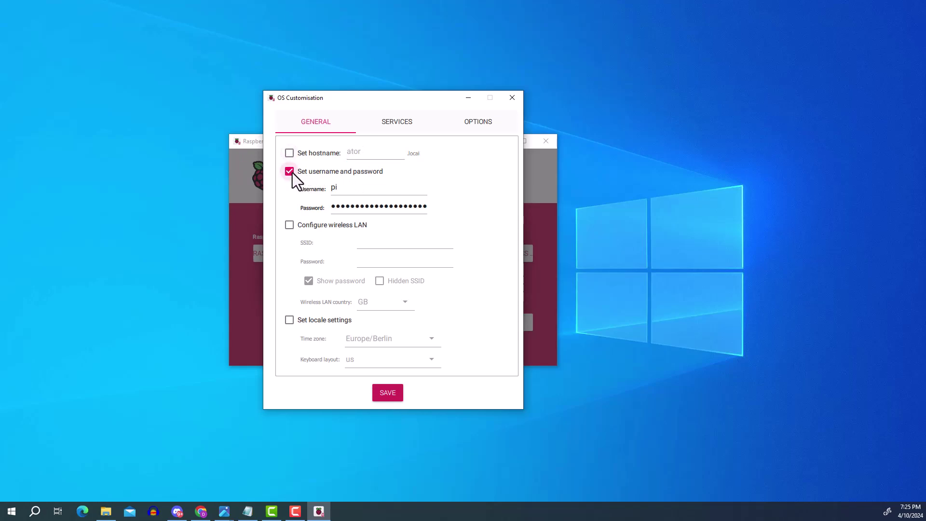
left_click(289, 153)
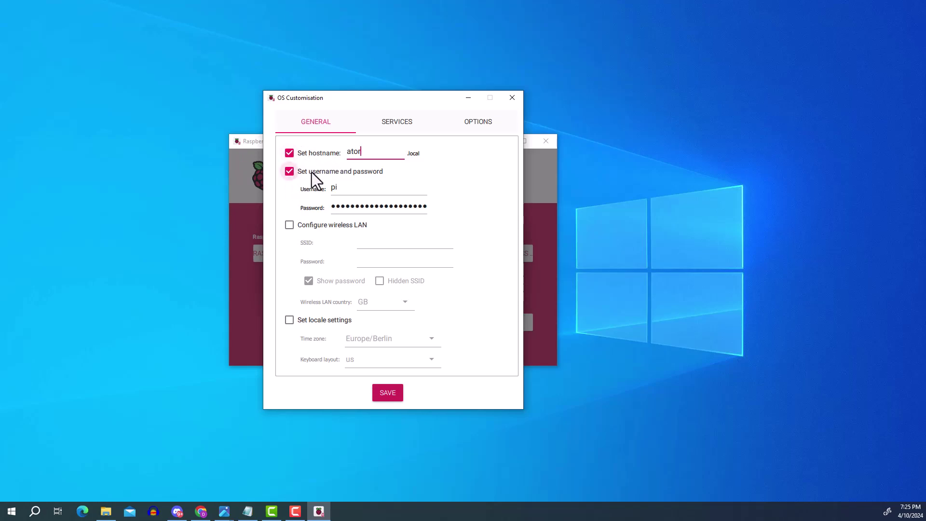
Step: Set the username to pi, replace the password, and leave wireless LAN unconfigured
double_click(364, 187)
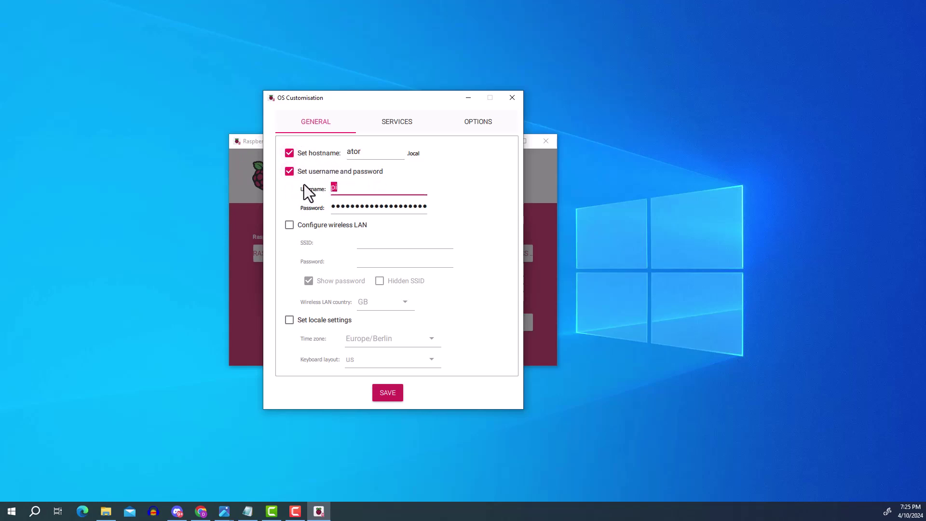
type("pi")
key("Tab")
key("ctrl+a")
key("BackSpace")
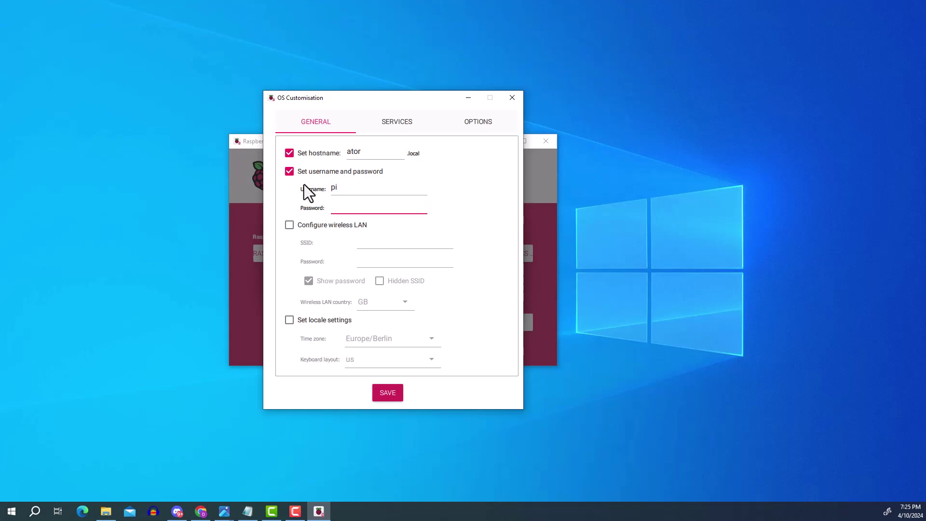
type("pi")
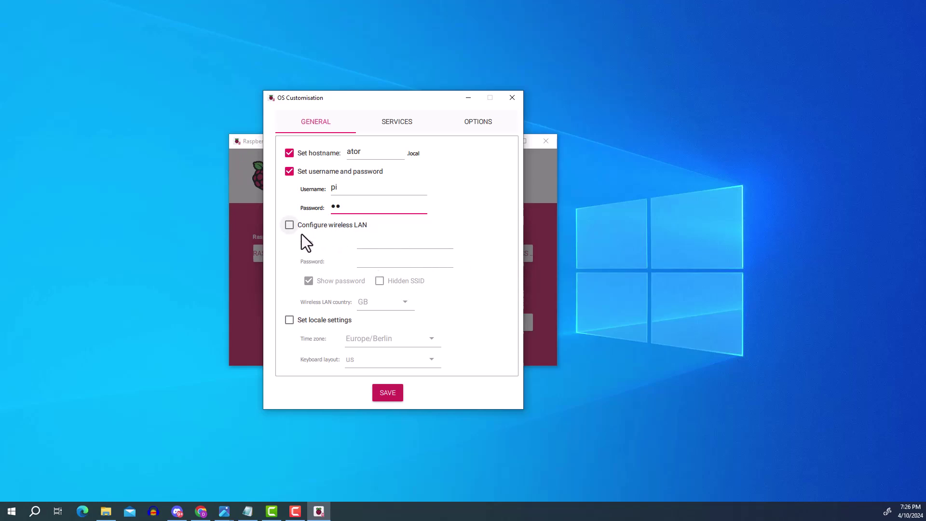
left_click(288, 225)
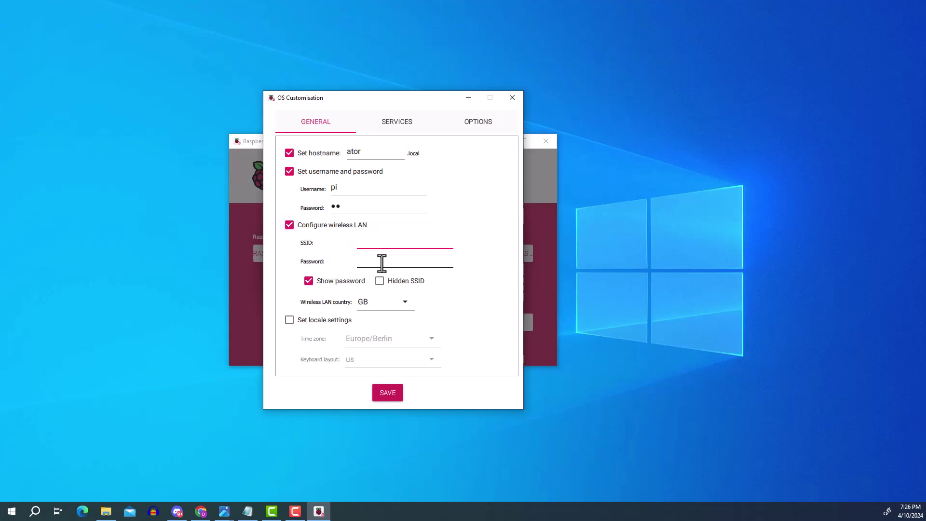
left_click(289, 226)
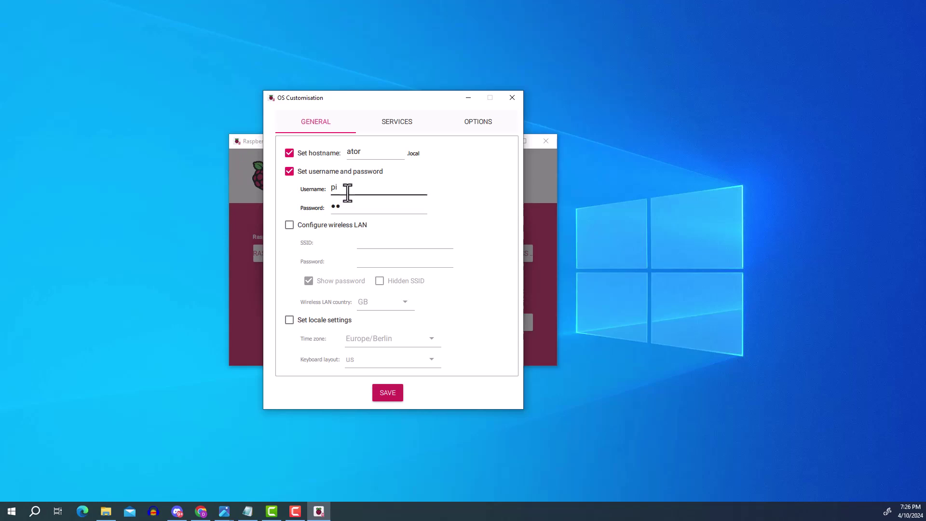
left_click(395, 125)
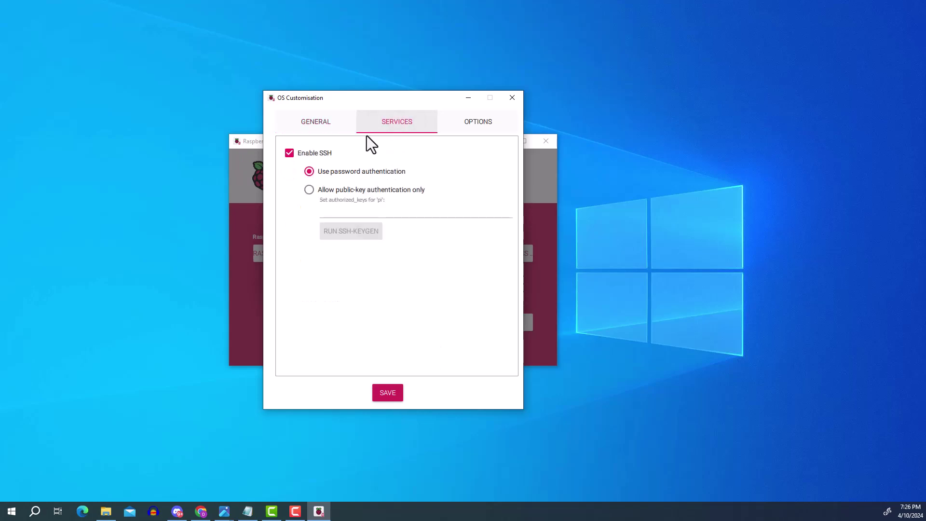
left_click(290, 153)
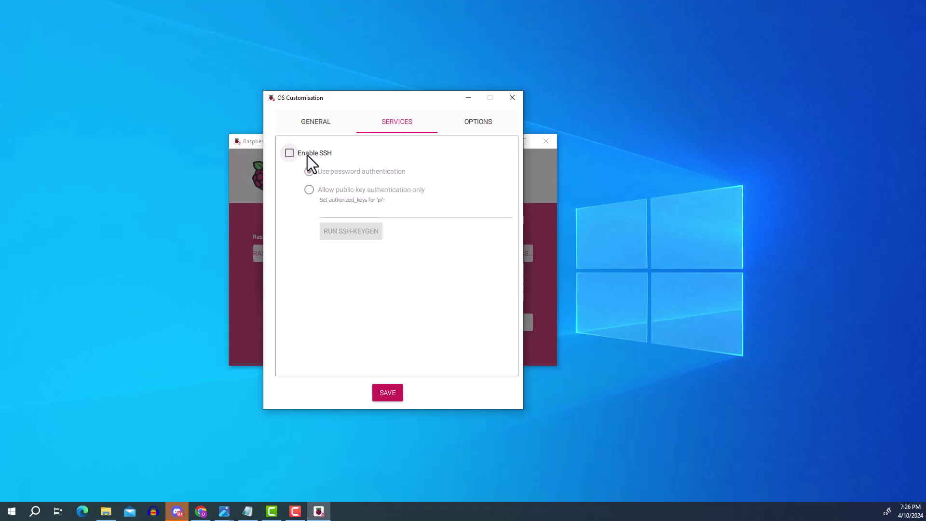
left_click(303, 154)
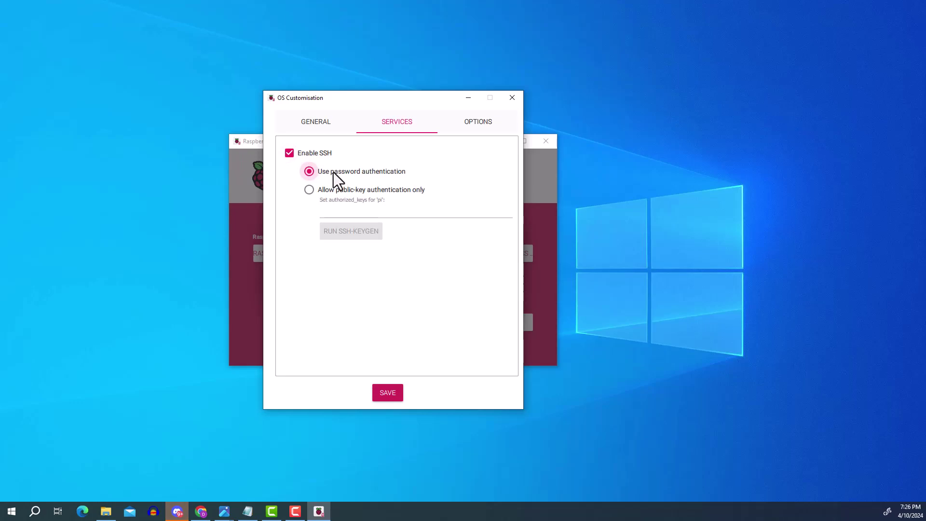
left_click(472, 124)
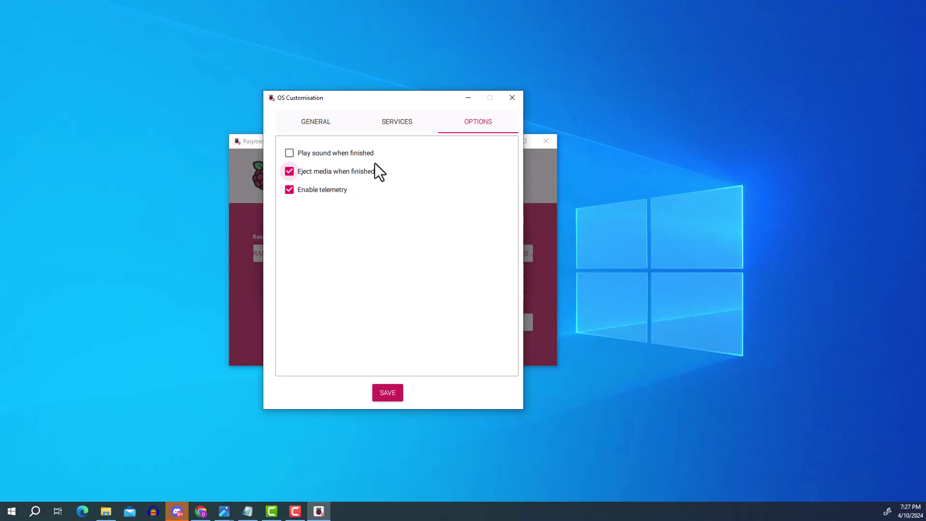
left_click(329, 124)
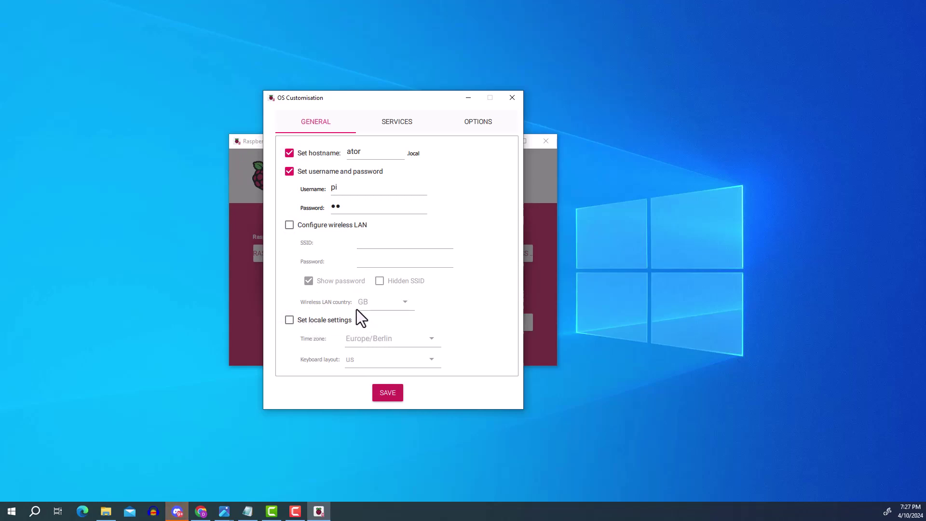
Step: Save the customisation settings and confirm applying them to the image
left_click(387, 392)
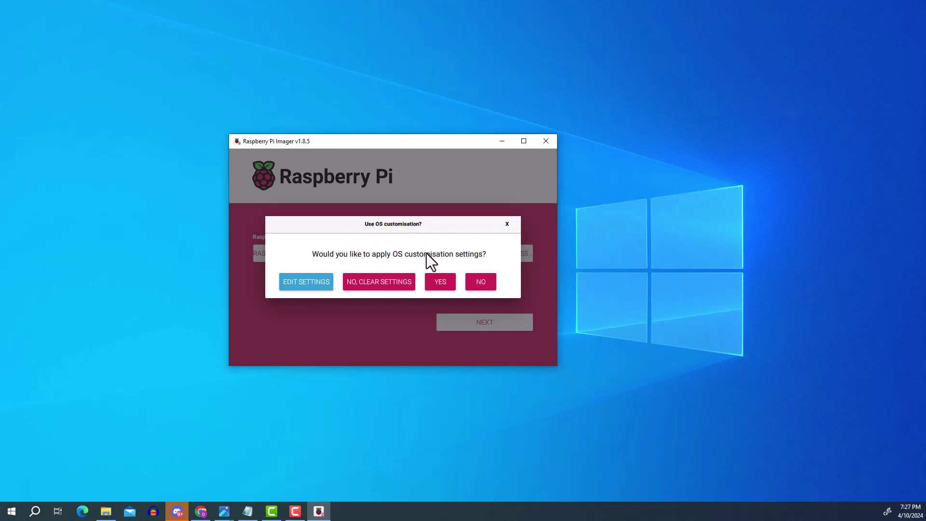
left_click(432, 282)
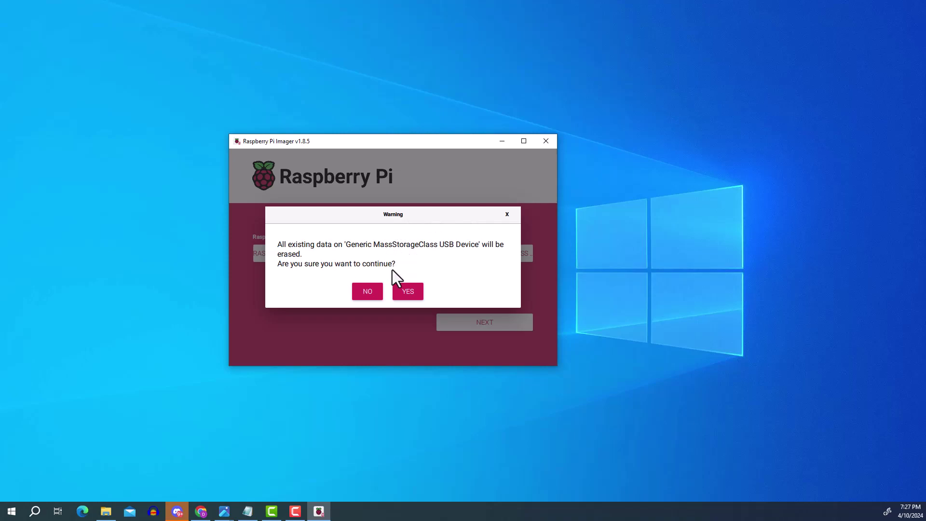
Step: Confirm erasing the USB drive and write Ubuntu Server 22.04.4 LTS to it
left_click(405, 290)
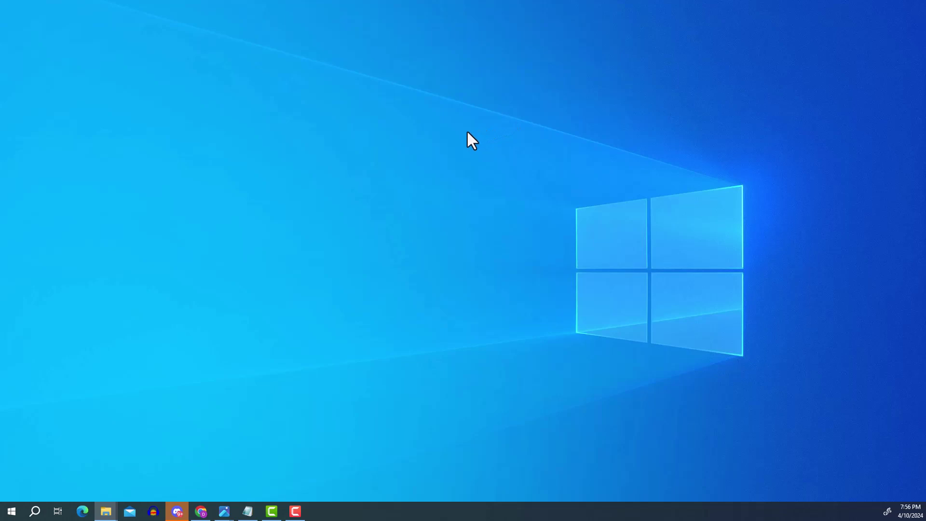
Step: Launch Windows PowerShell by searching 'power' in Start, and move its window to the centre
left_click(10, 510)
type("power")
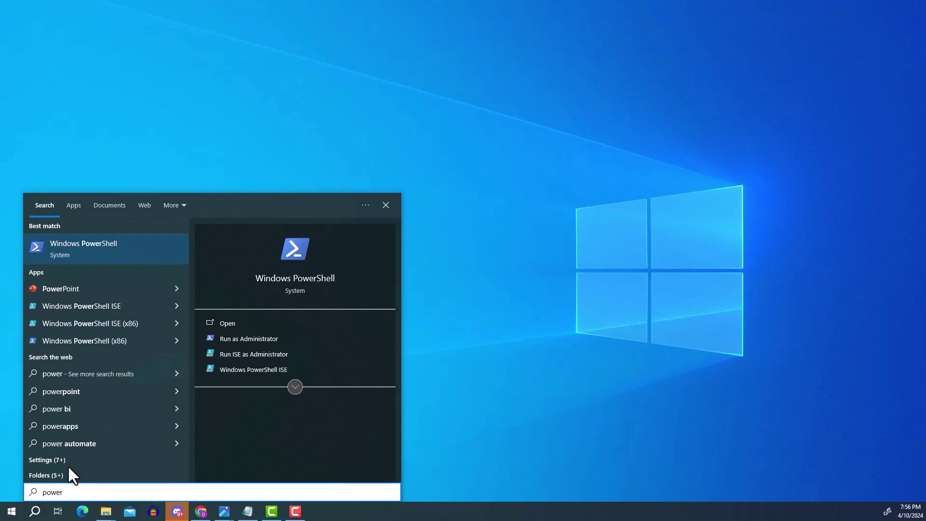
key("Return")
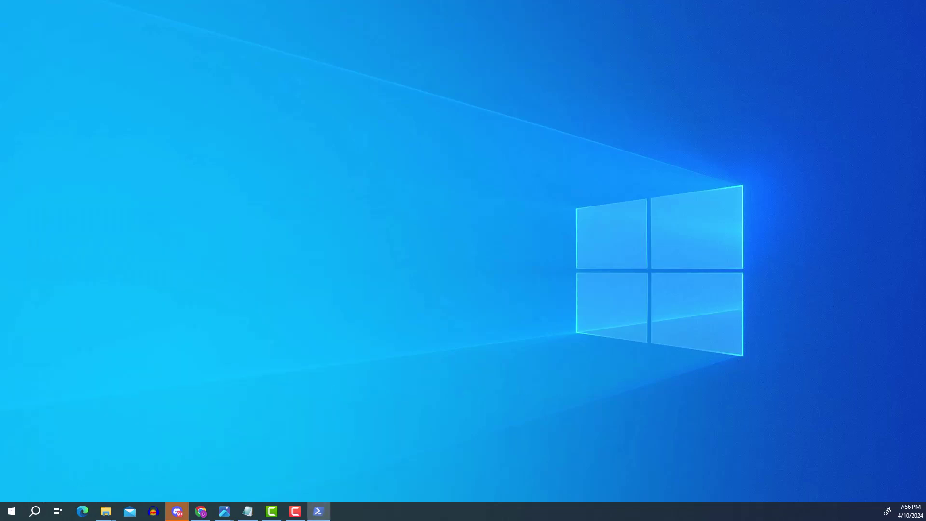
left_click_drag(792, 140, 524, 123)
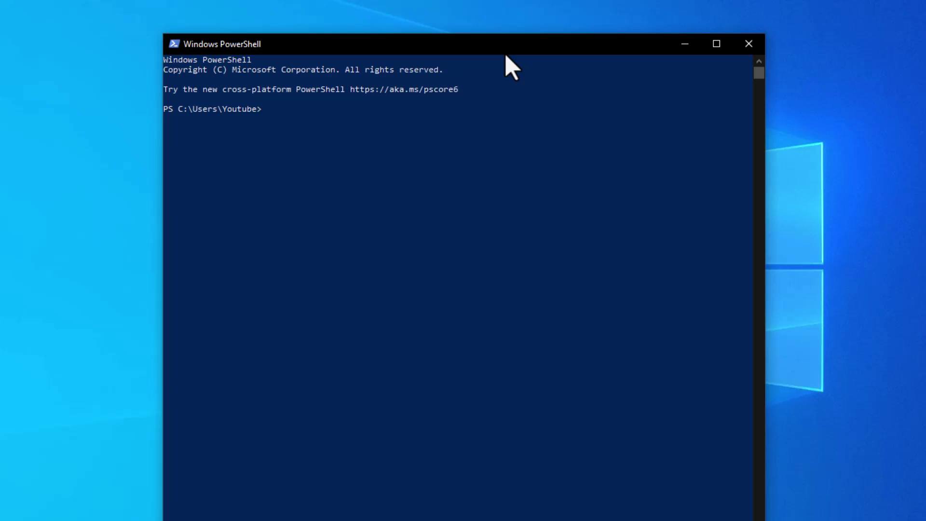
type("ssh")
type("pi@192.168.1.3")
key("Return")
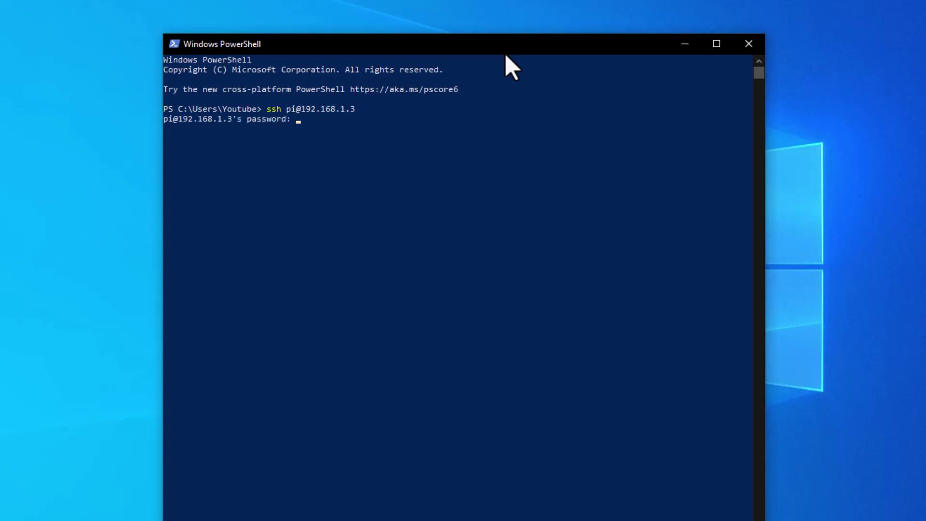
key("Return")
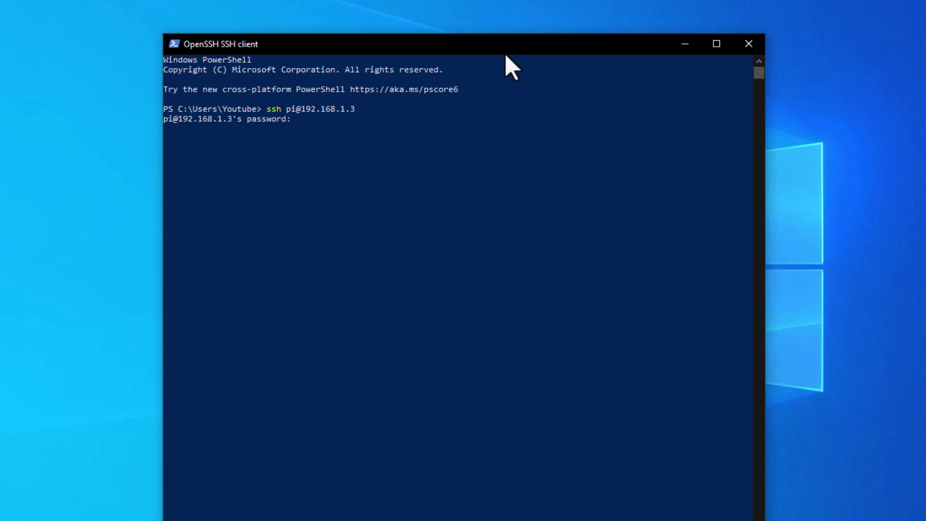